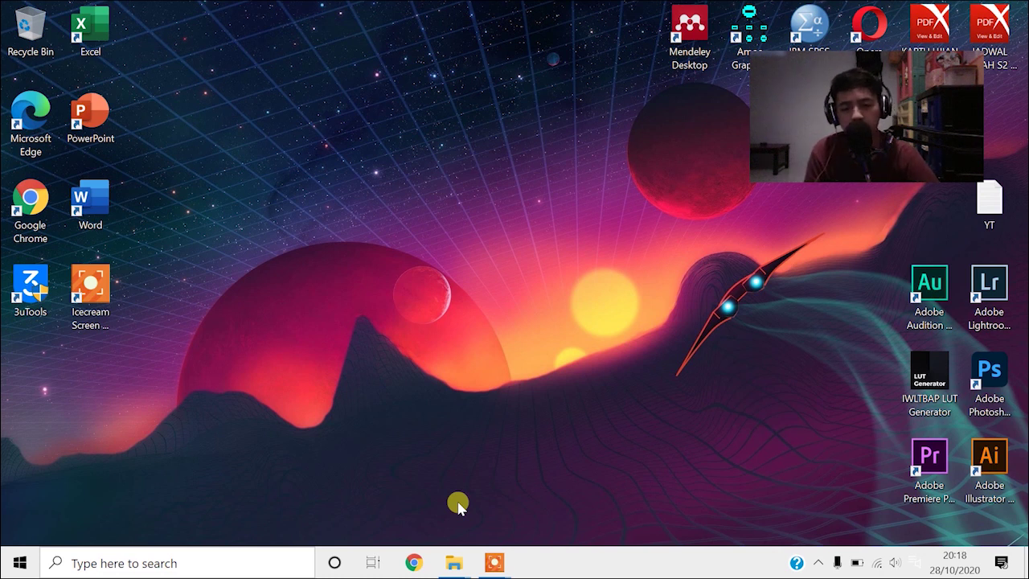
Open the cara-mengatasi-windows-10-tidak-bisa-shutdown PNG image from the Downloads folder.
mouse_move(455, 564)
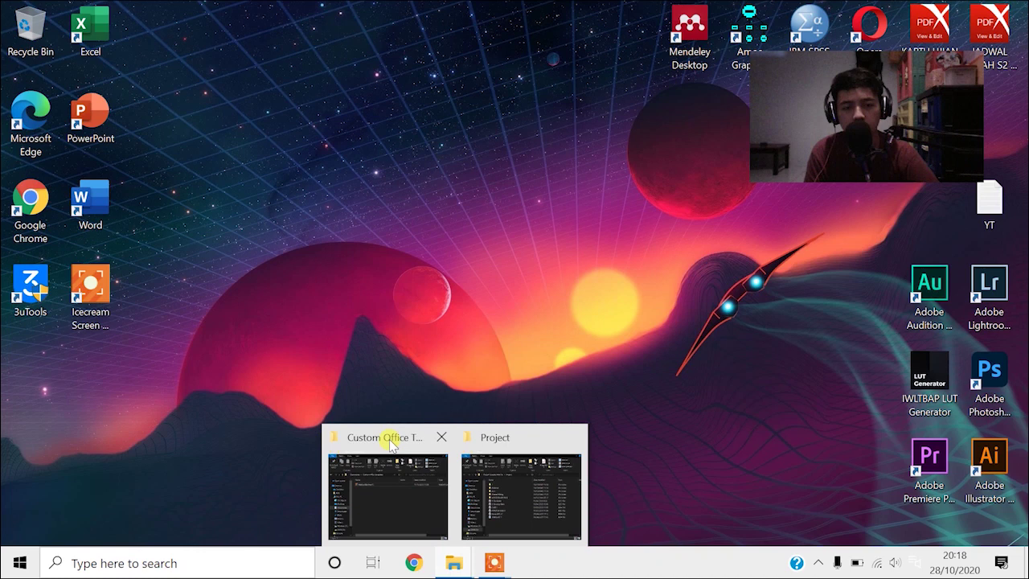
click(494, 474)
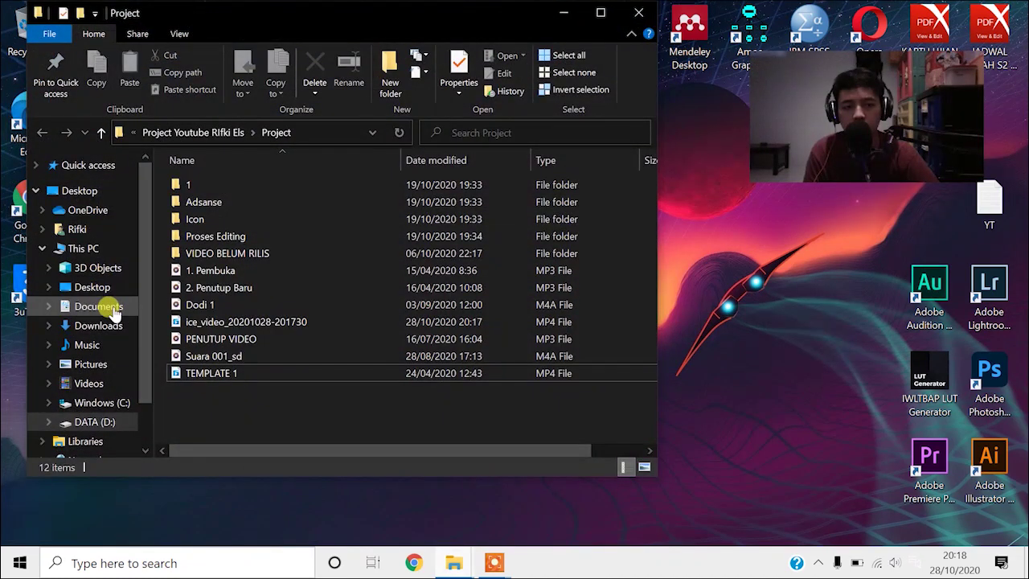
click(113, 310)
click(108, 326)
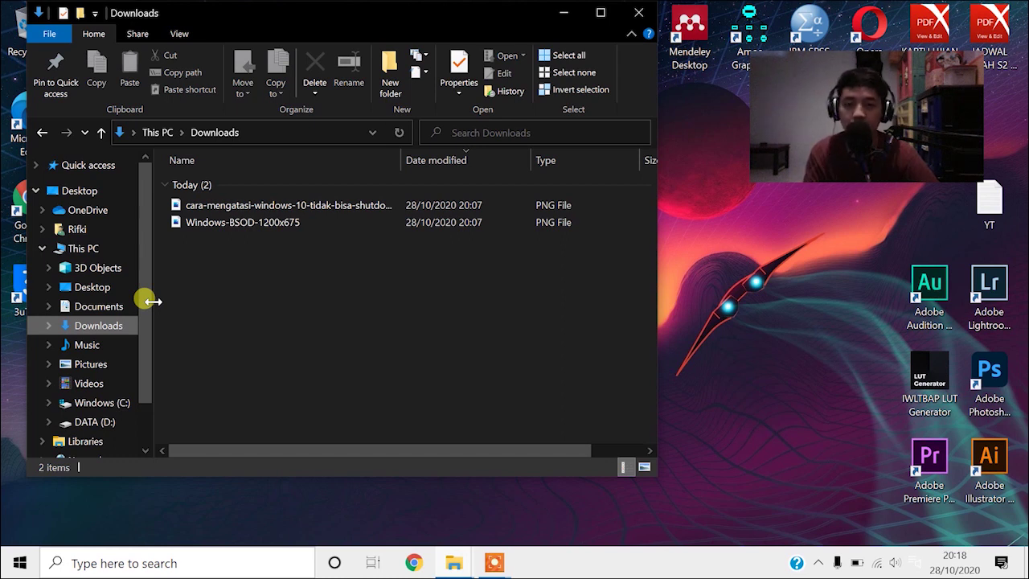
click(268, 208)
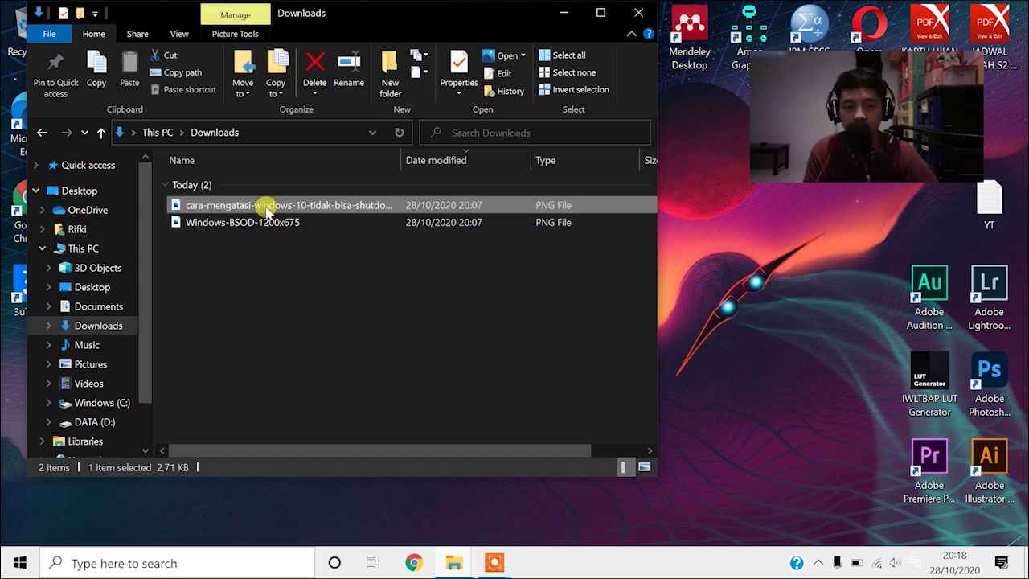
double_click(268, 207)
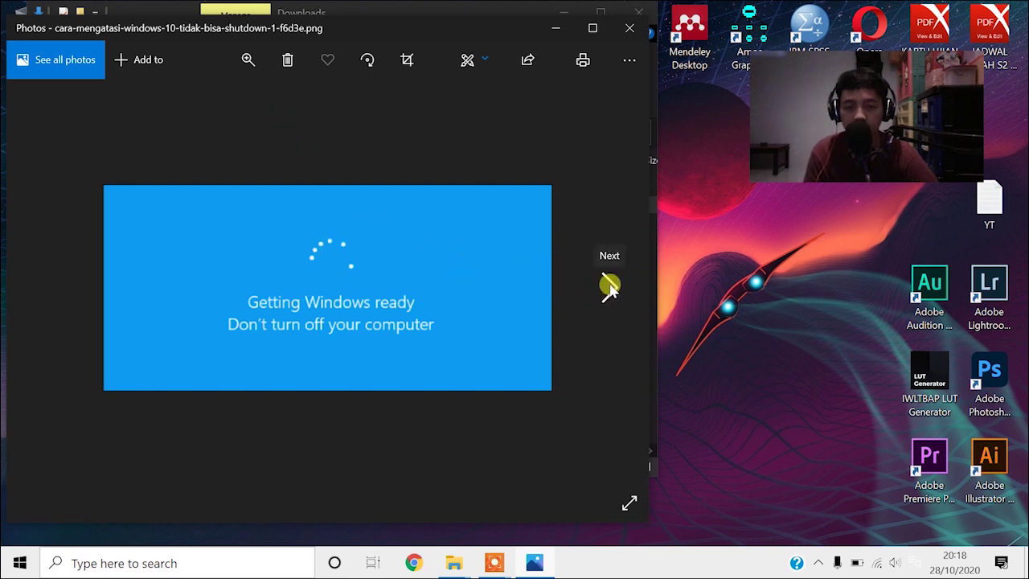
Compare the Windows-BSOD-1200x675 image with the Getting Windows ready image and close the photo viewer.
click(608, 282)
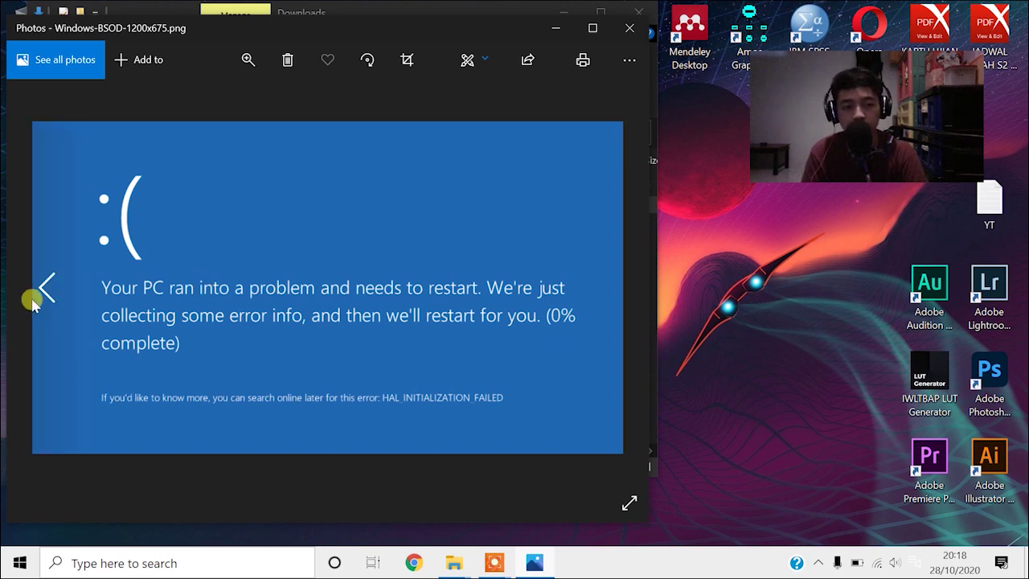
click(38, 299)
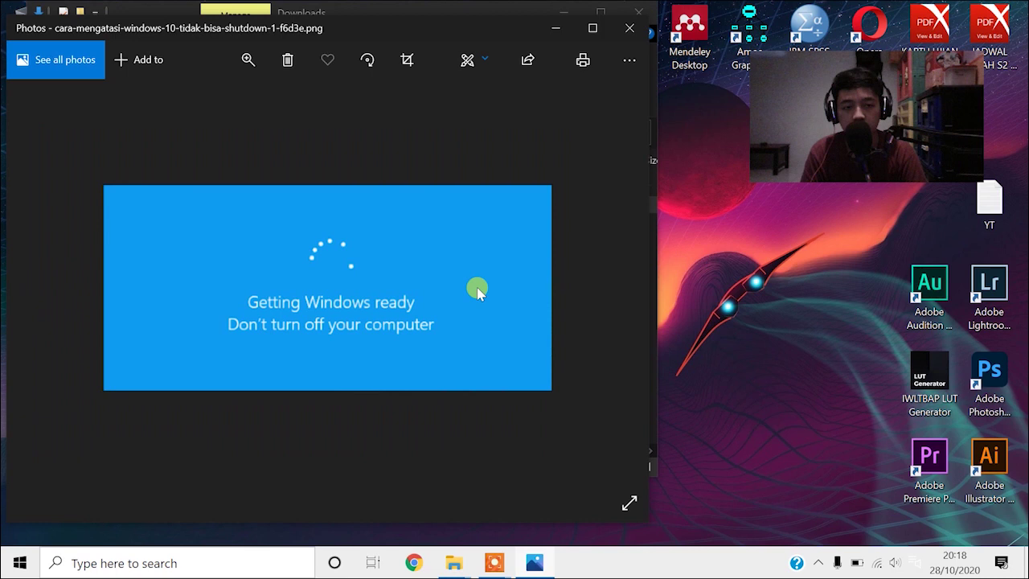
click(616, 278)
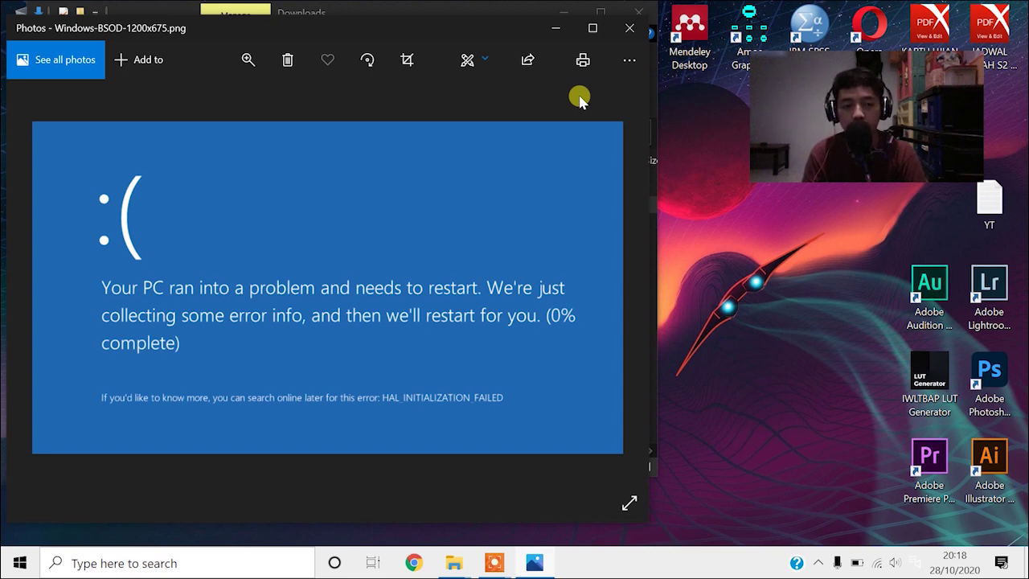
click(627, 31)
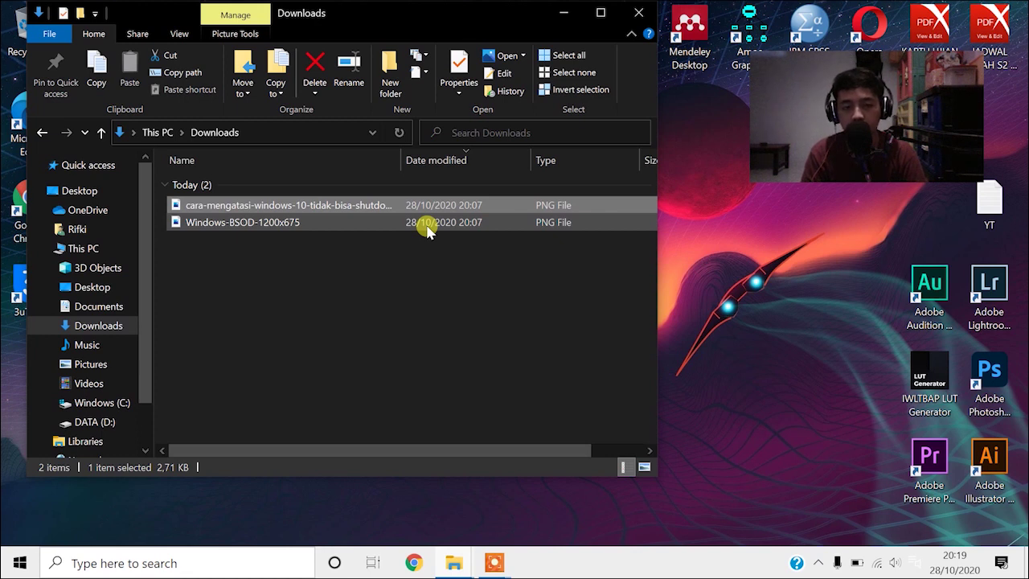
Go back to the Documents folder and open its Custom Office Templates subfolder.
click(42, 132)
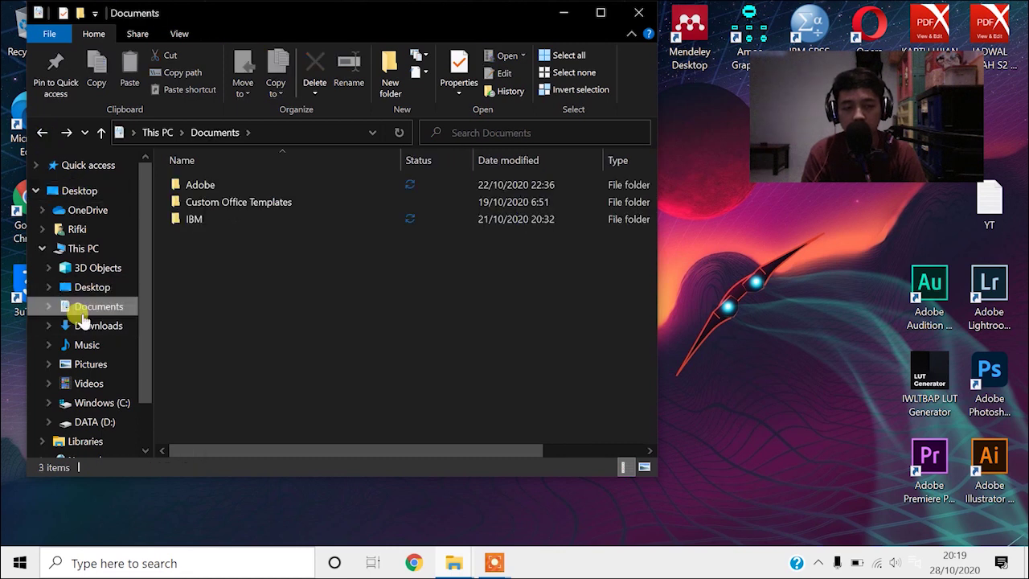
double_click(201, 202)
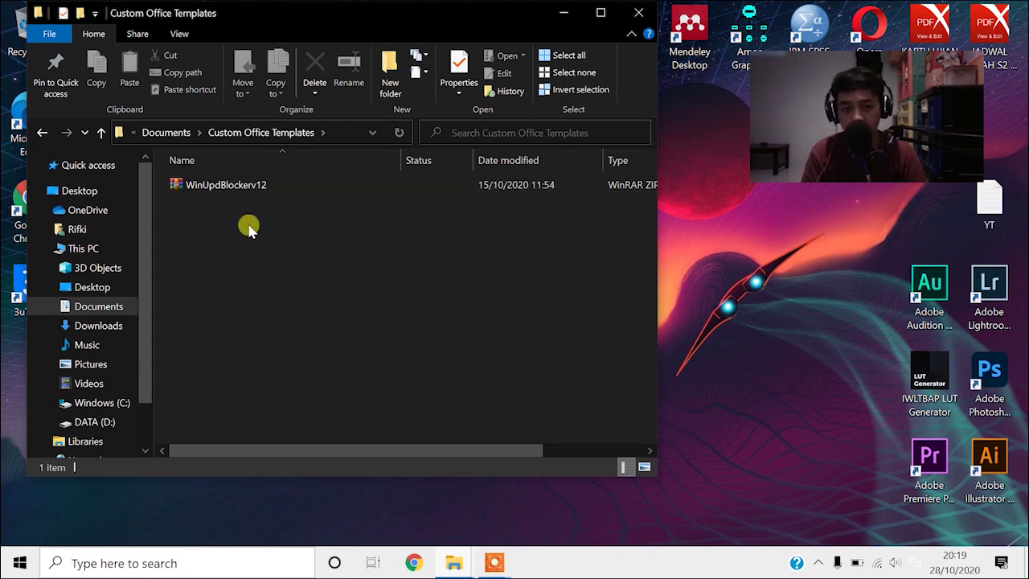
drag(248, 221, 220, 188)
click(262, 260)
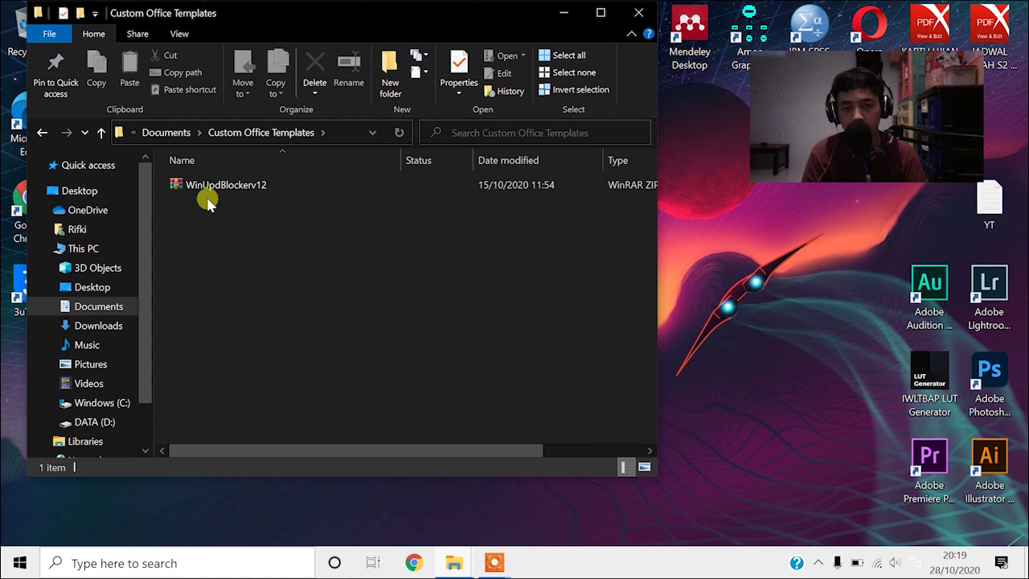
click(16, 566)
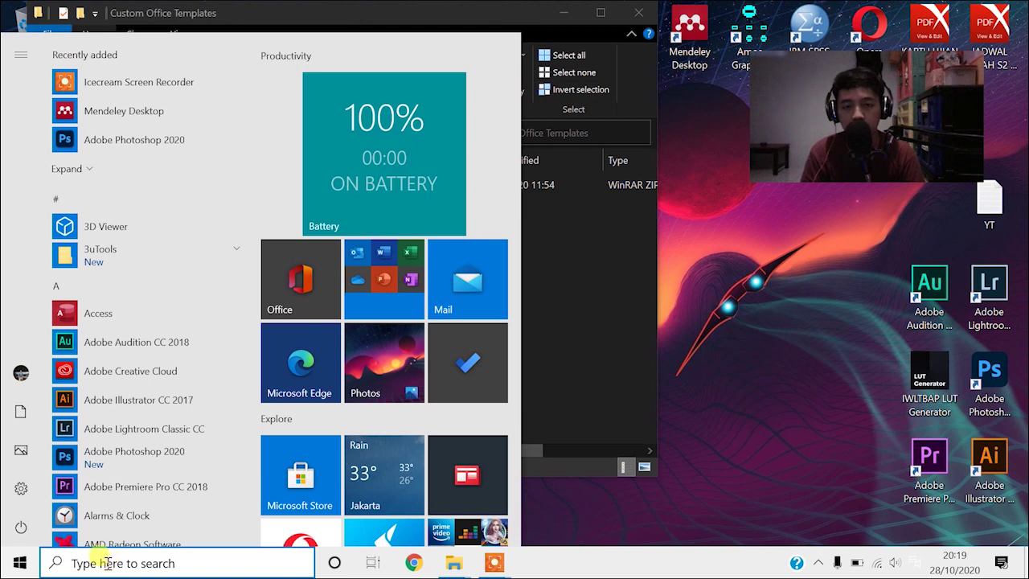
click(552, 253)
drag(551, 252, 406, 185)
click(241, 184)
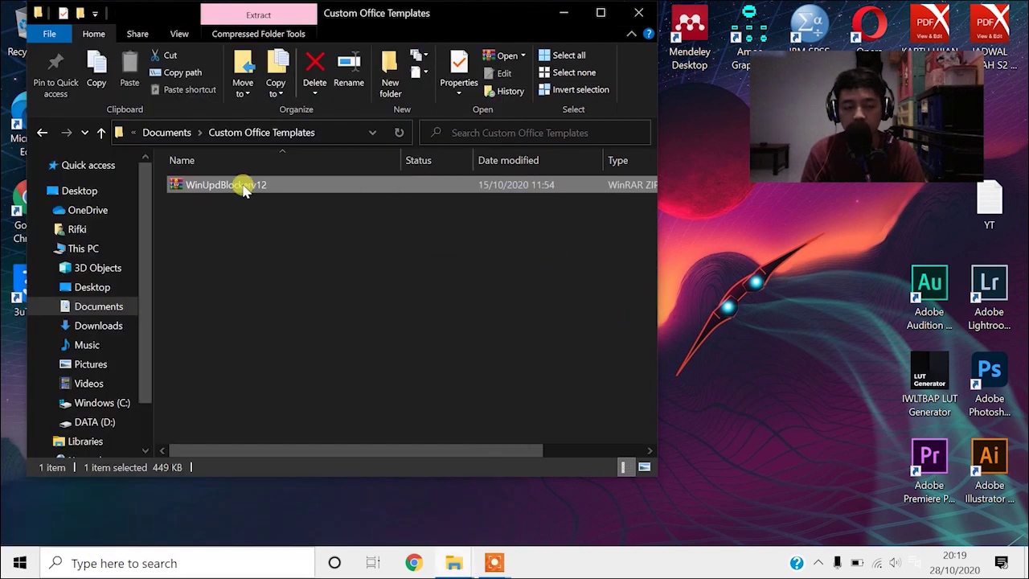
click(244, 291)
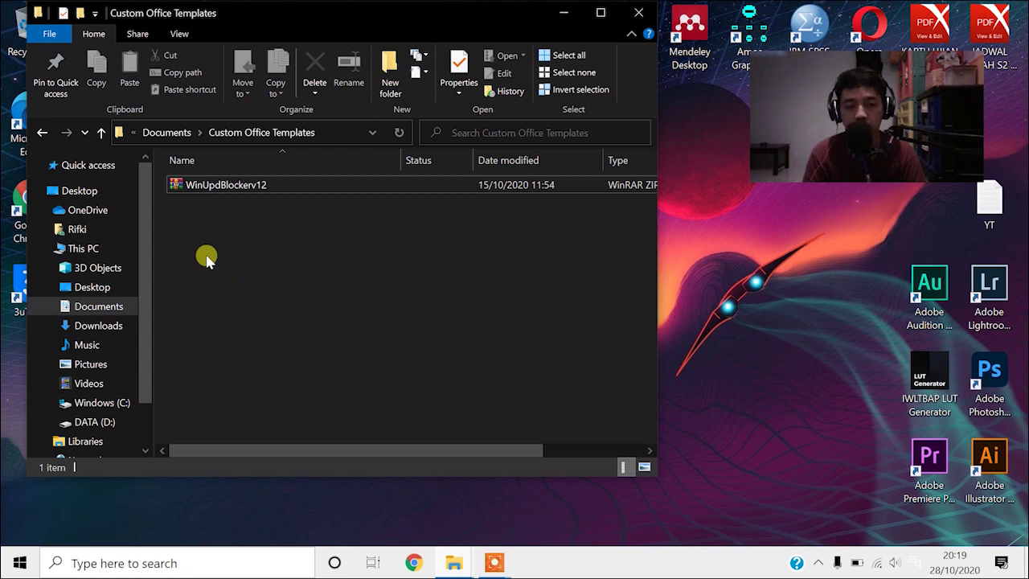
Open the WinUpdBlockerv12 archive and run Wub.exe from its [BAGAS31] folder.
double_click(232, 187)
drag(277, 73, 491, 111)
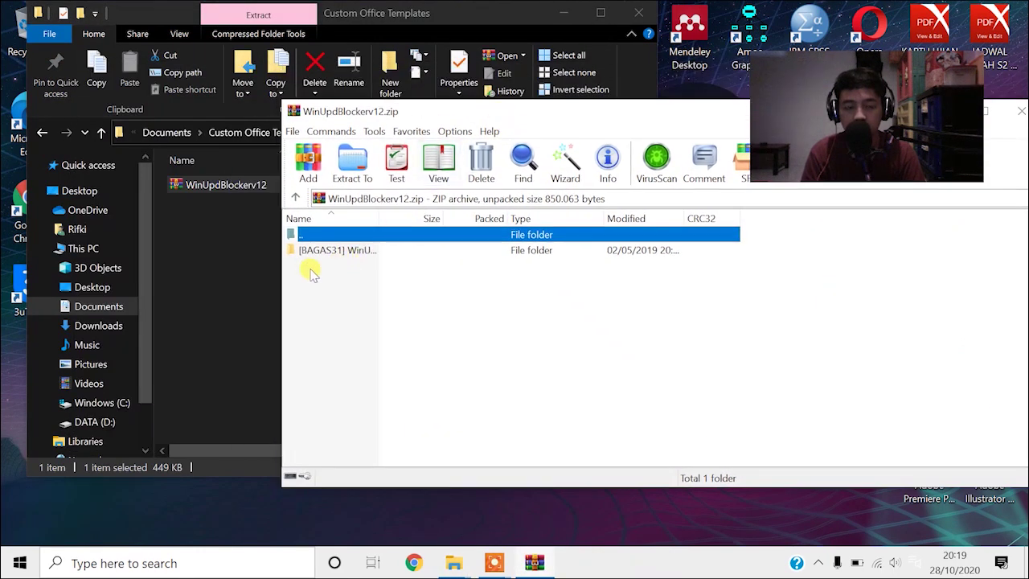
double_click(340, 253)
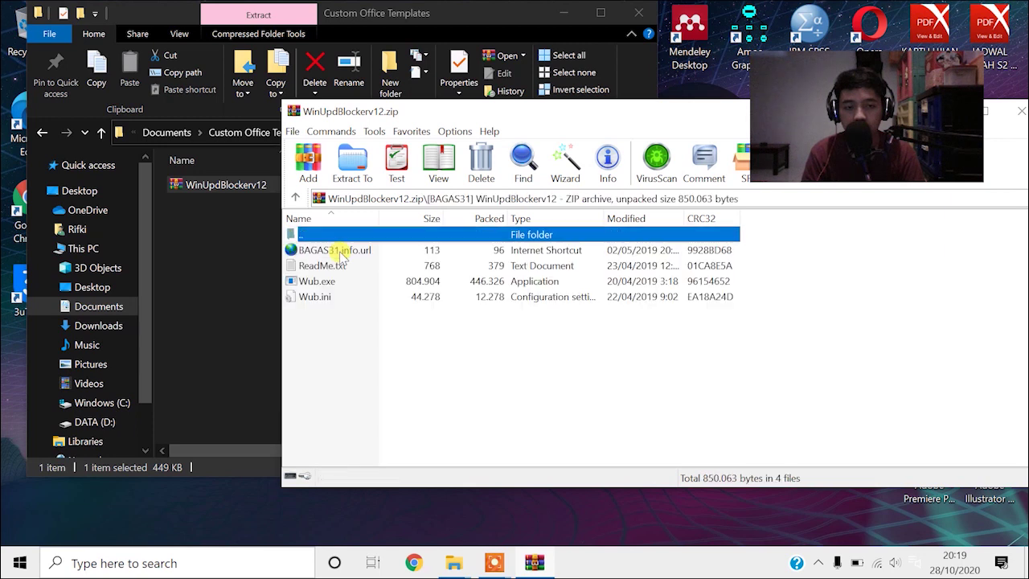
click(326, 286)
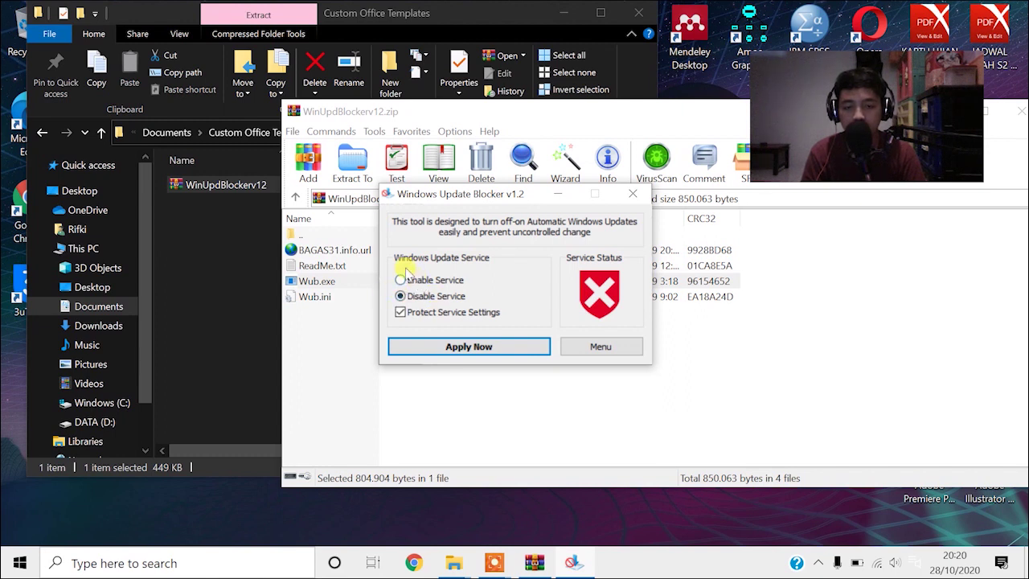
Switch the Windows Update Service option to Enable Service and back to Disable Service without applying.
click(402, 282)
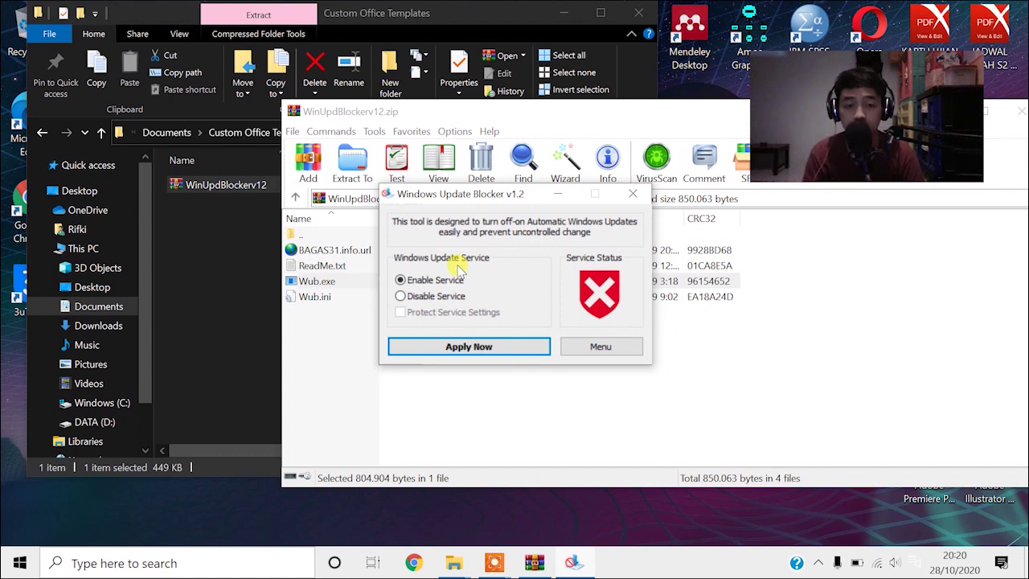
click(399, 296)
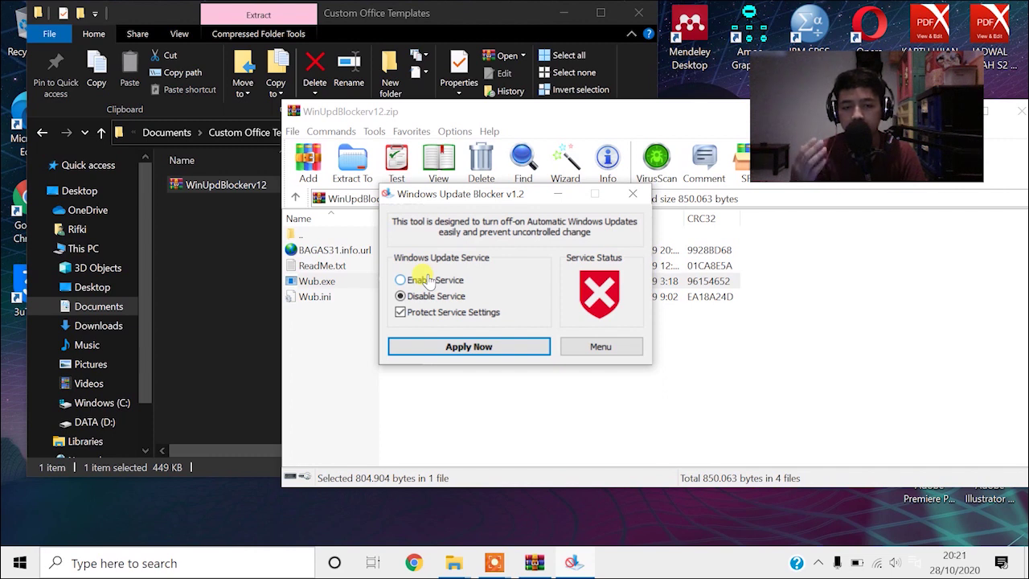
Search Windows for the Microsoft Store, open it to check that it launches, and close it.
click(225, 561)
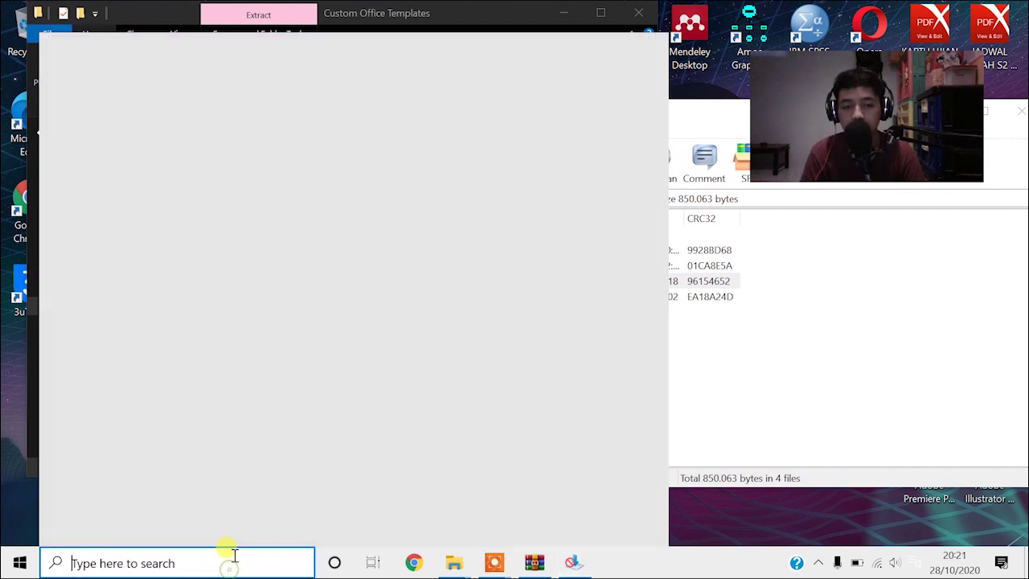
text(mi)
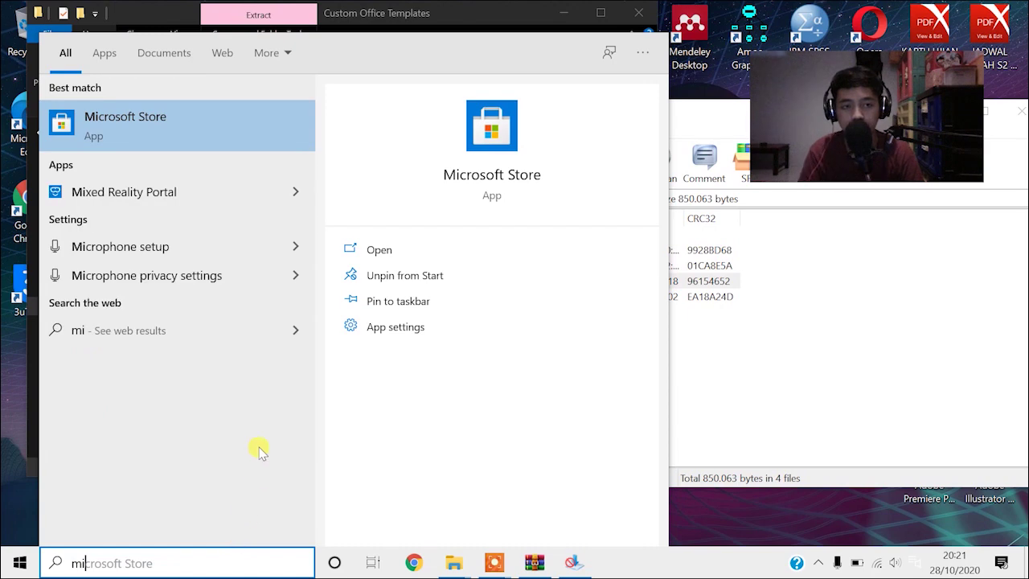
click(188, 133)
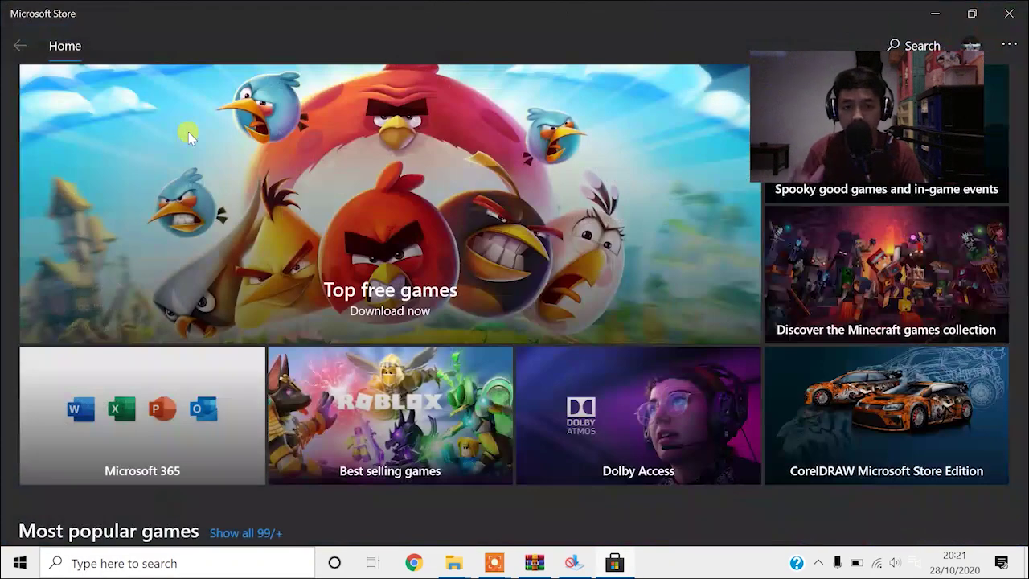
click(1008, 13)
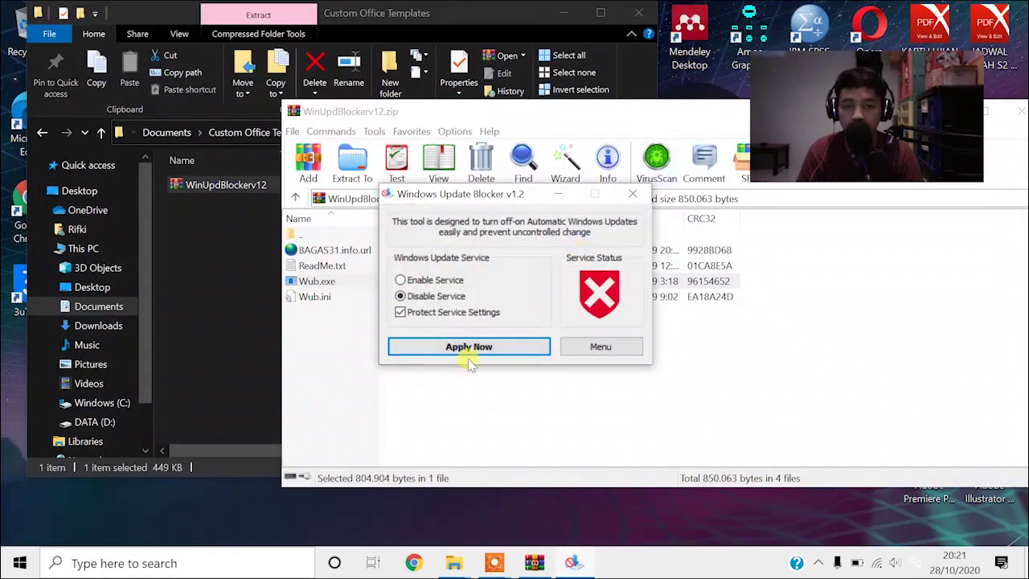
Set the Windows Update Service to Enable Service and apply the change.
click(427, 280)
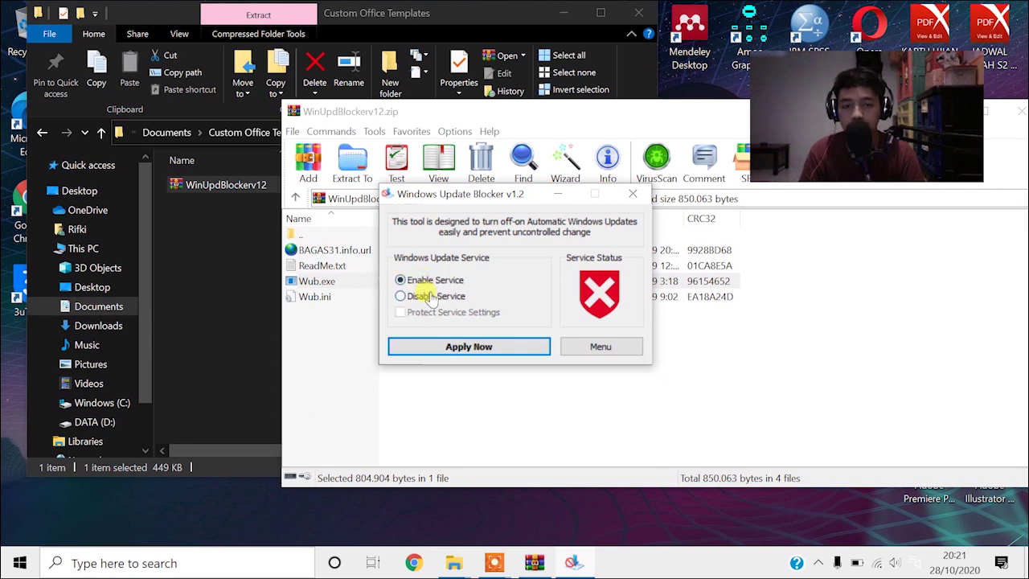
click(450, 349)
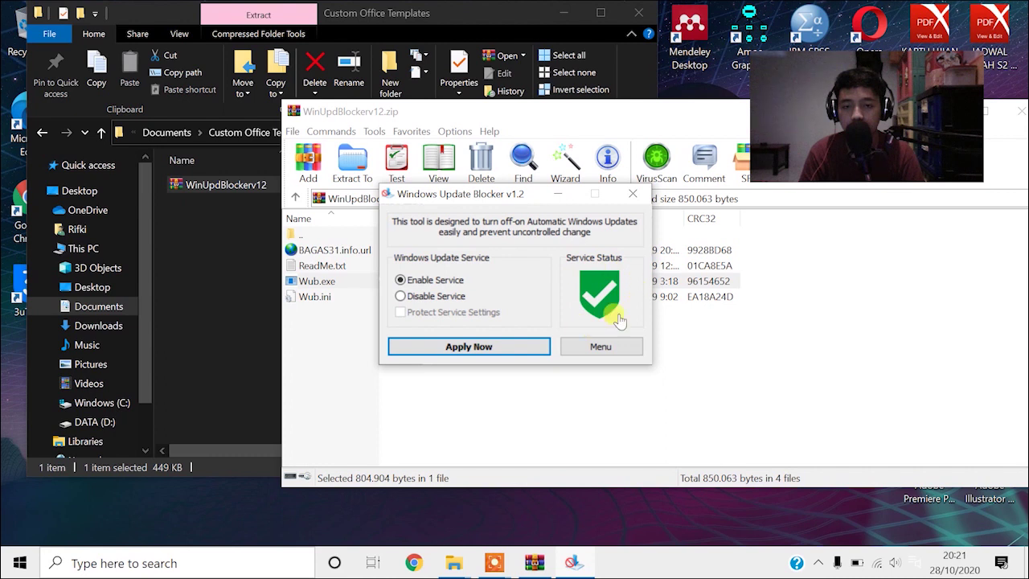
Apply Disable Service with Protect Service Settings on, and close Windows Update Blocker and the archive window.
click(401, 296)
click(414, 346)
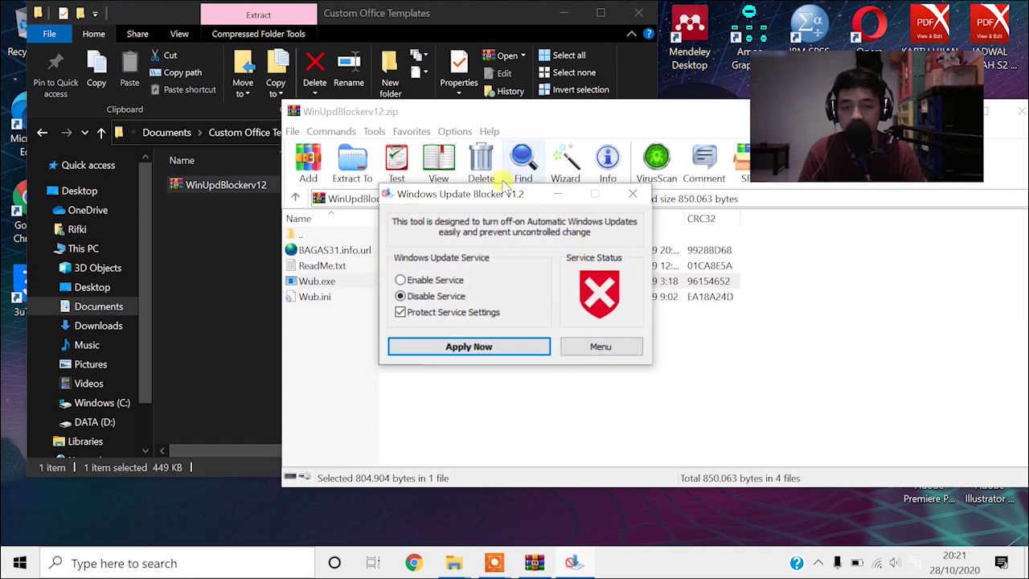
click(634, 197)
drag(678, 118, 390, 211)
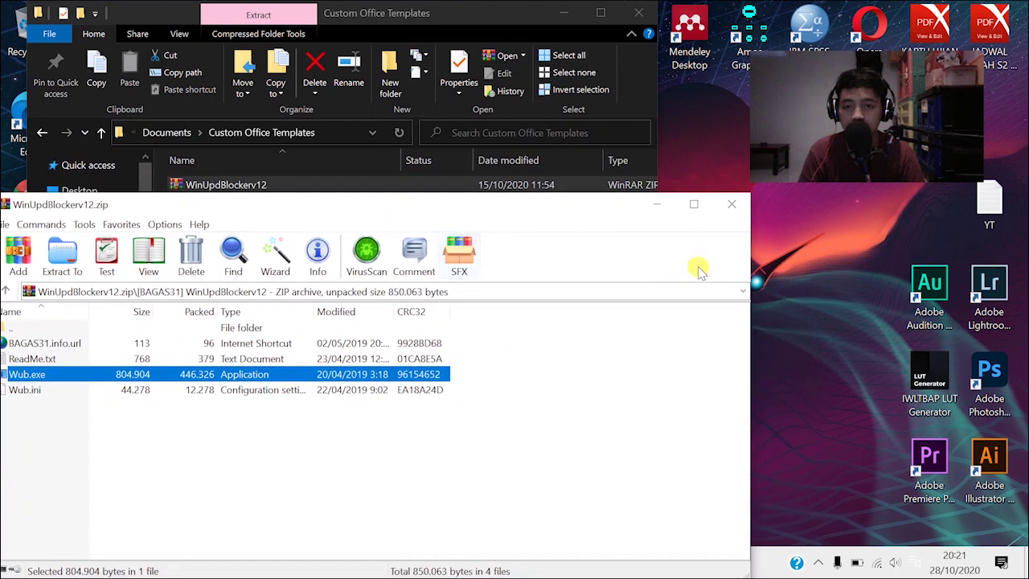
click(730, 206)
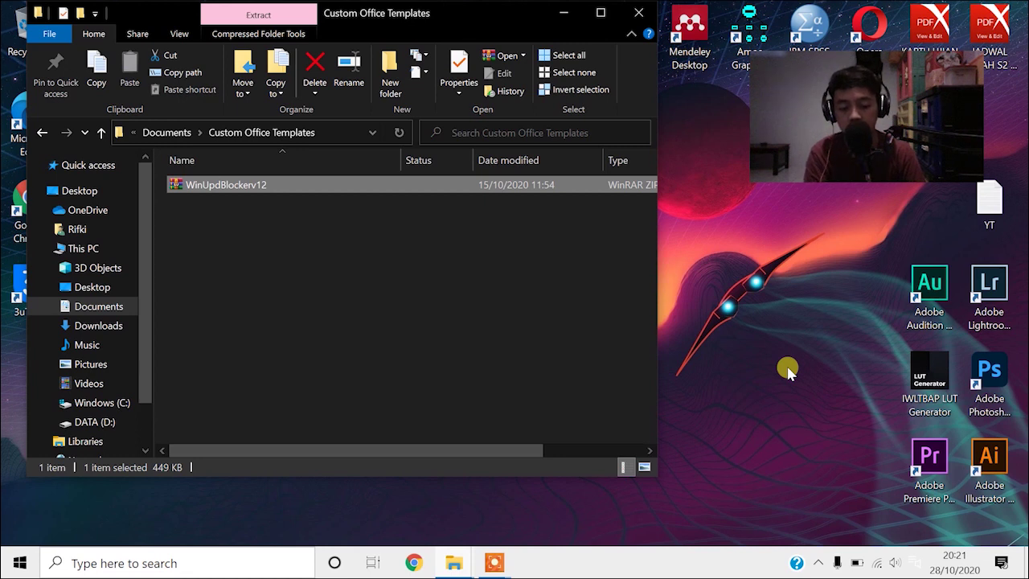
Open the Windows Update page under Update & Security in Windows Settings to check its status.
key(super+i)
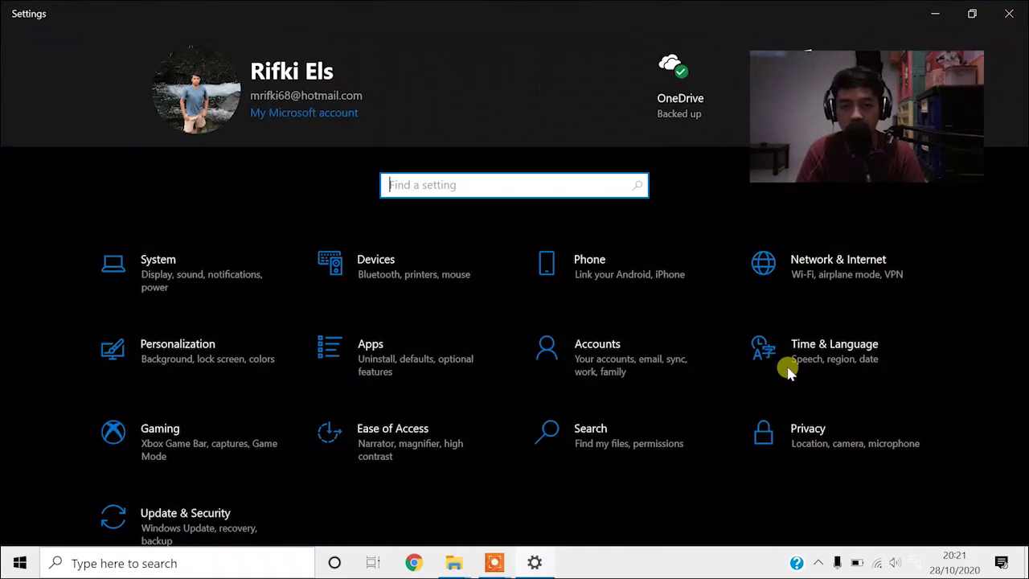
click(214, 522)
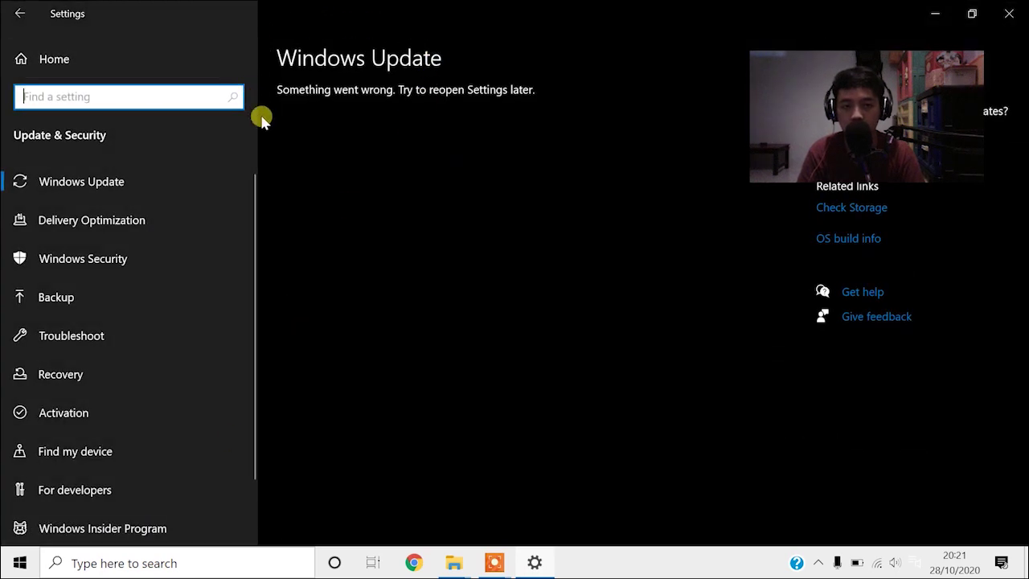
click(291, 163)
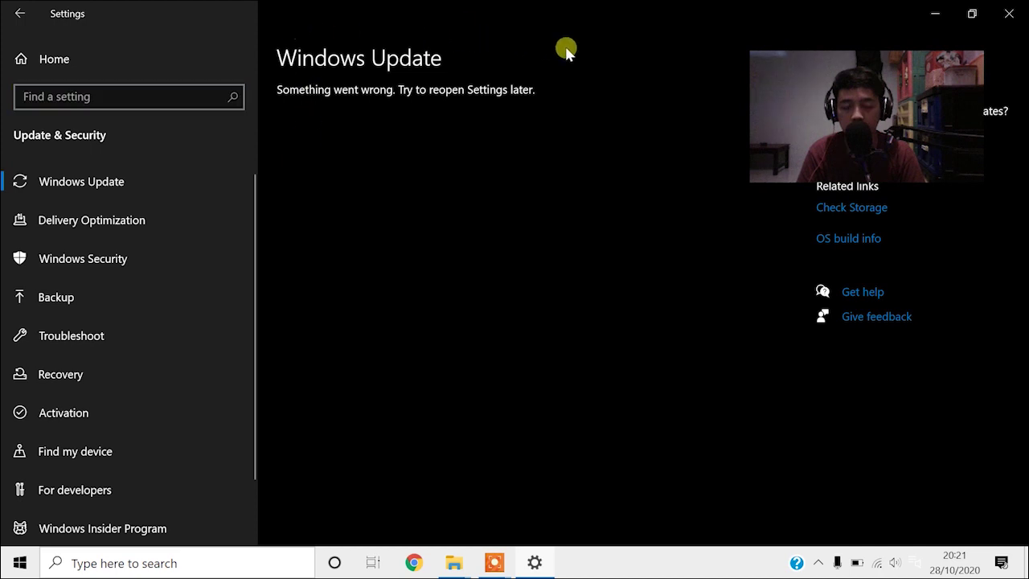